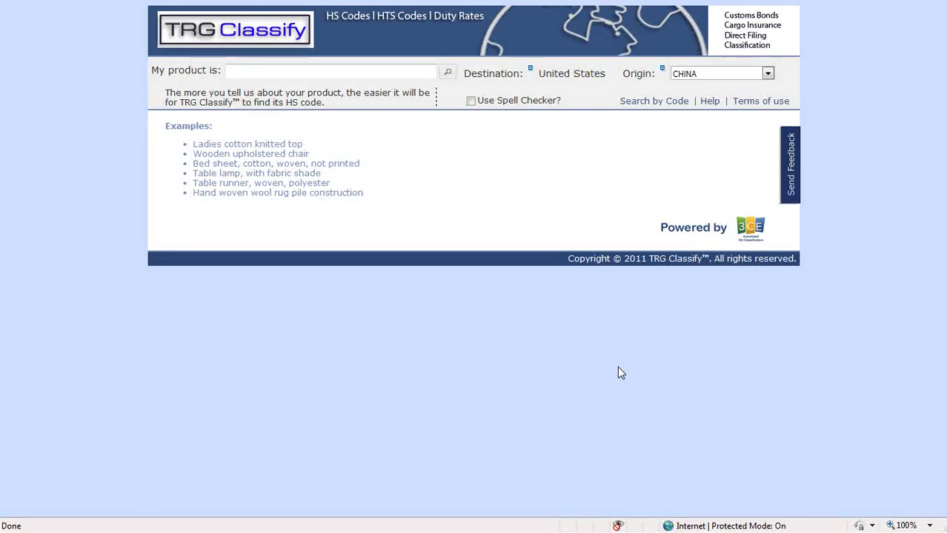
Classify the product BALL as sports equipment with golf as the end use, and get its tariff code
left_click(387, 71)
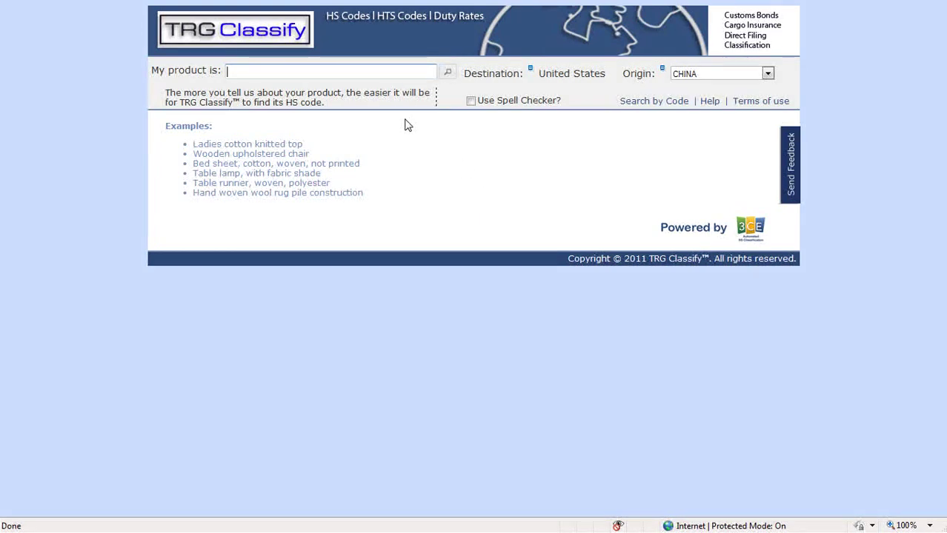
type("BALL")
key("Return")
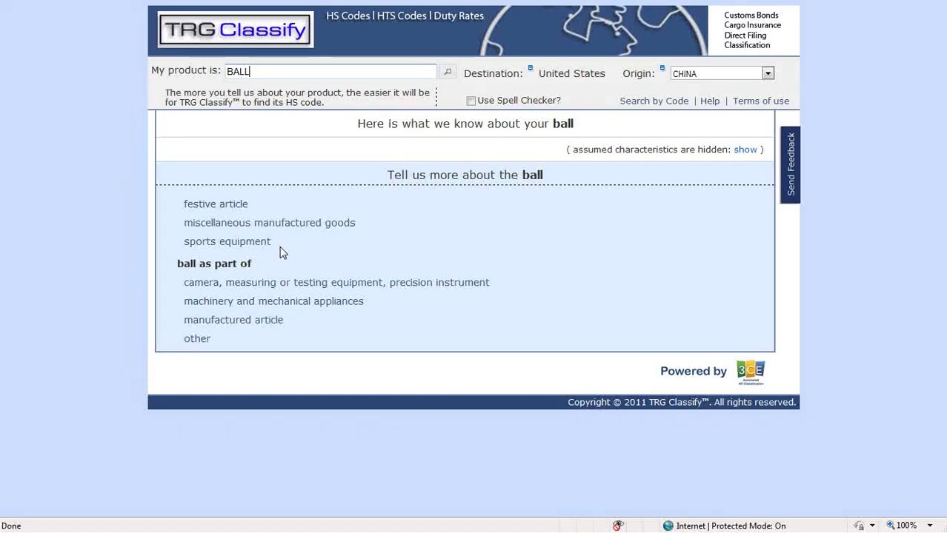
left_click(263, 248)
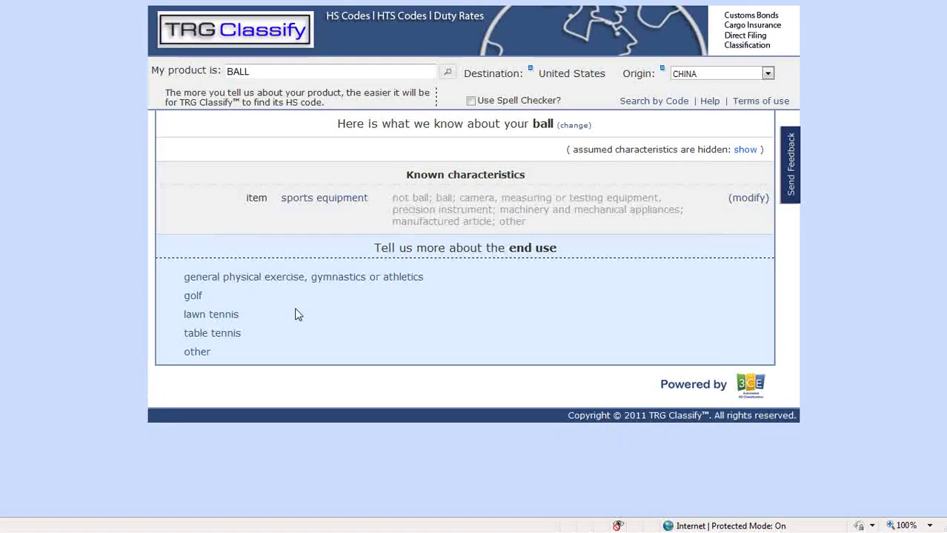
left_click(197, 297)
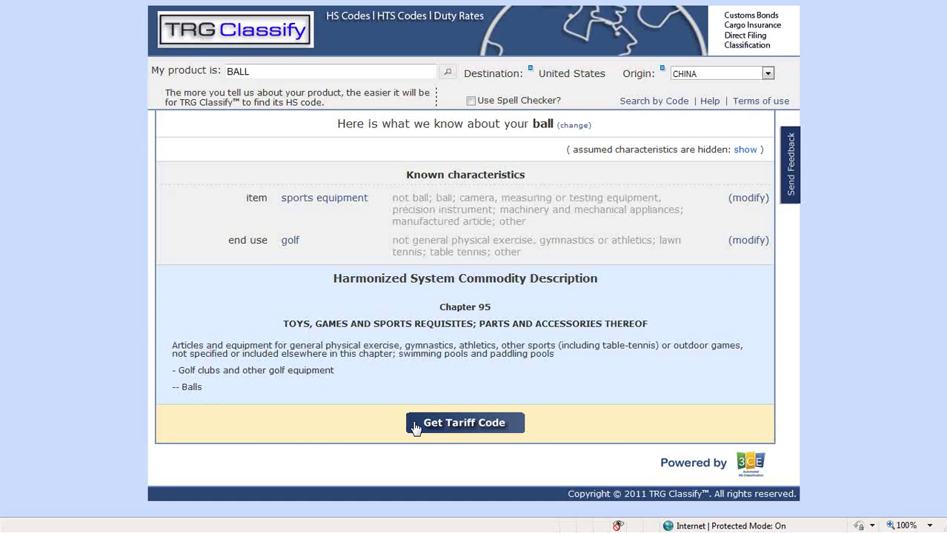
left_click(415, 425)
Classify the product CHAIR with a wood frame and "other" as the finishing
left_click_drag(271, 72, 216, 70)
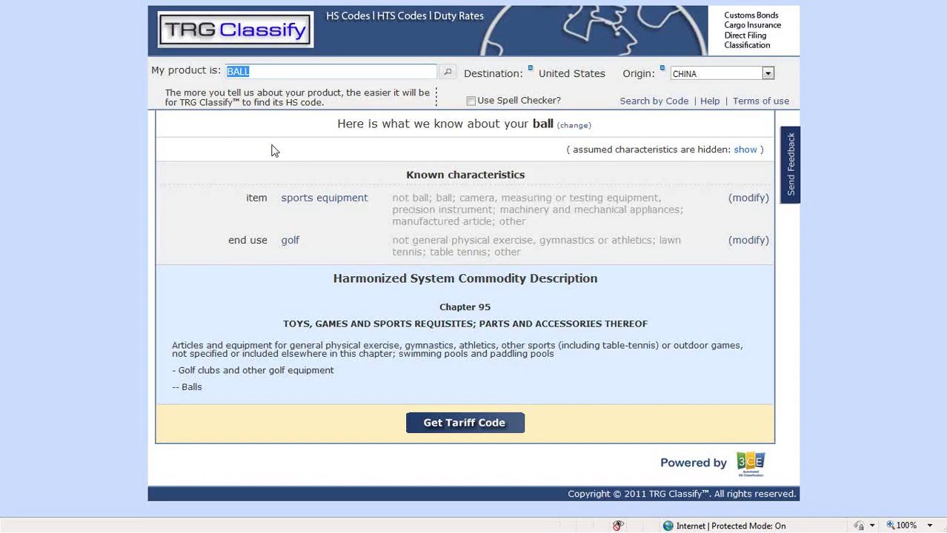
type("CHAIR")
key("Return")
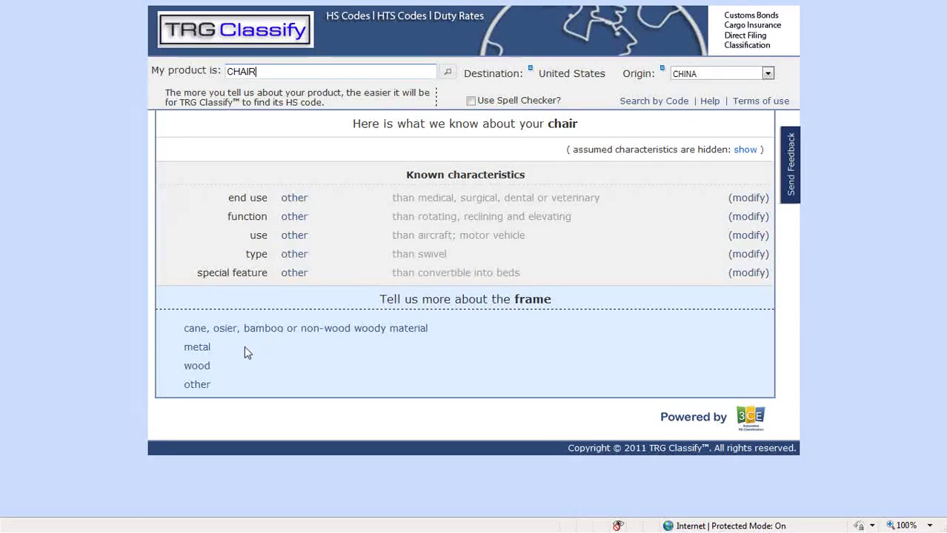
left_click(207, 370)
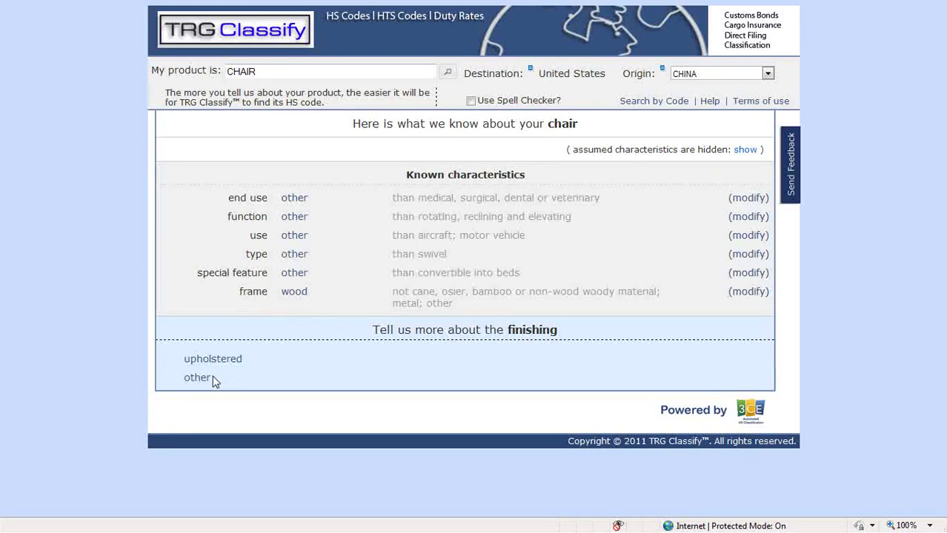
left_click(201, 380)
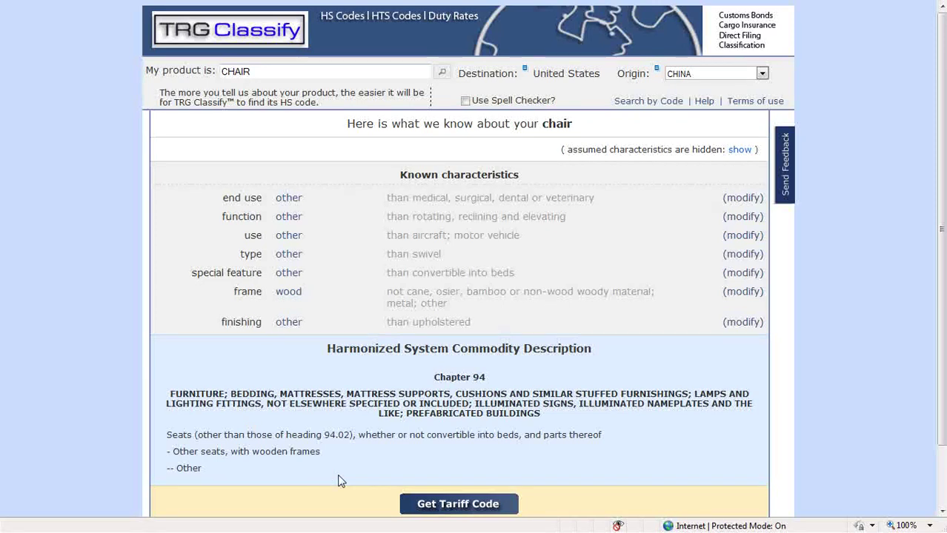
Get the tariff code for the wooden chair, review the duty entries in the schedule, and close it
left_click(420, 504)
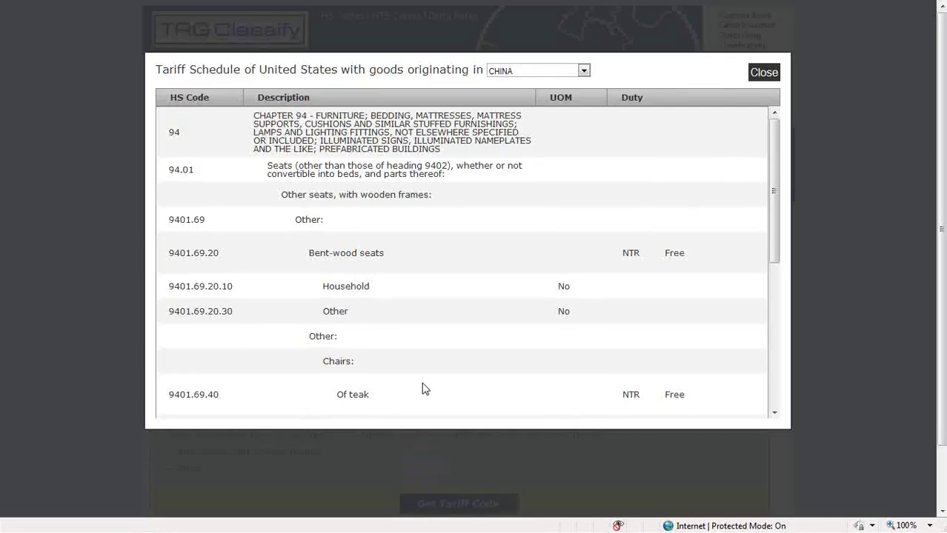
scroll(419, 370, "down", 1)
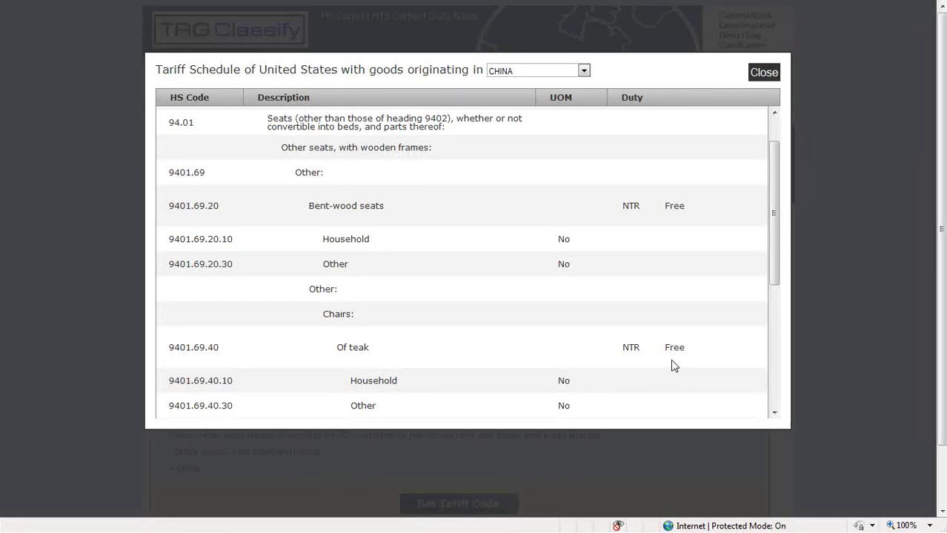
left_click(760, 74)
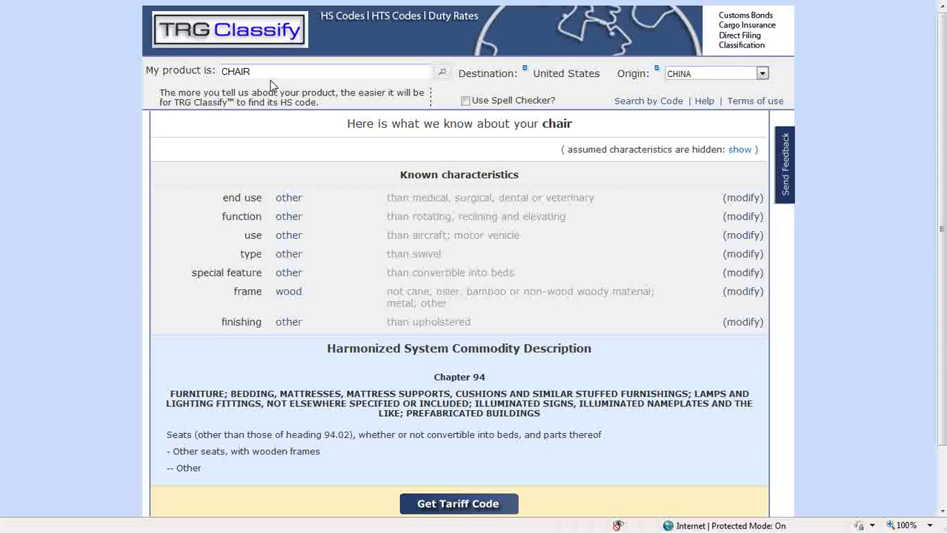
Look up the product SWEATER, specifying knitted or crocheted construction and "other" as the gender
double_click(268, 74)
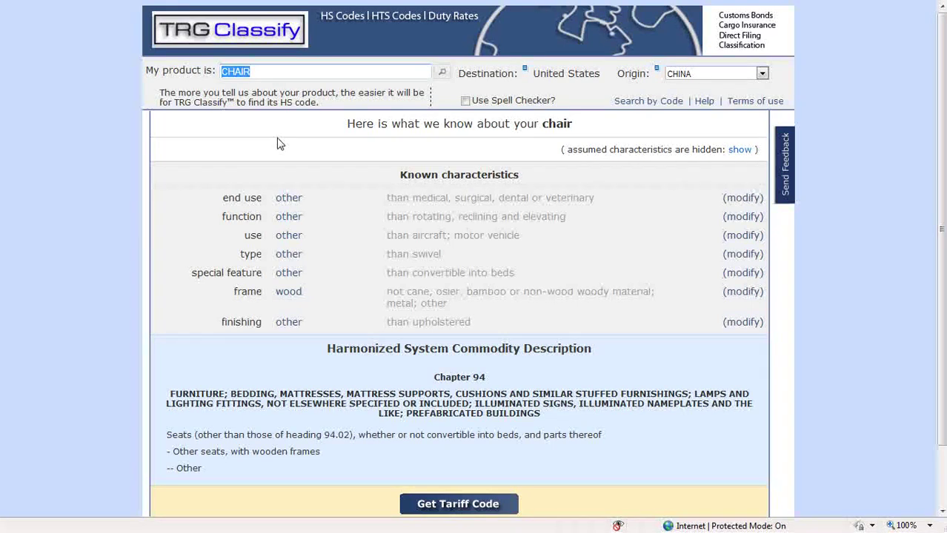
type("SWEATER")
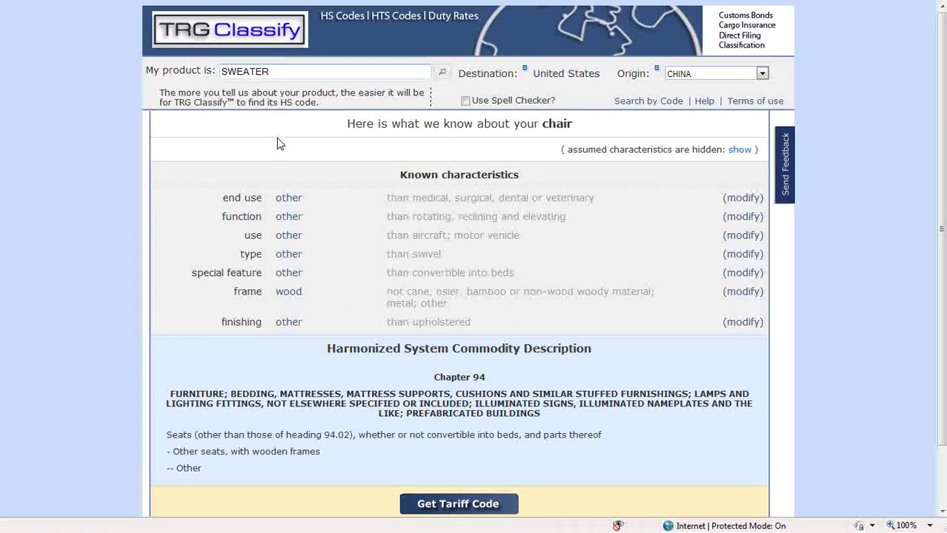
key("Return")
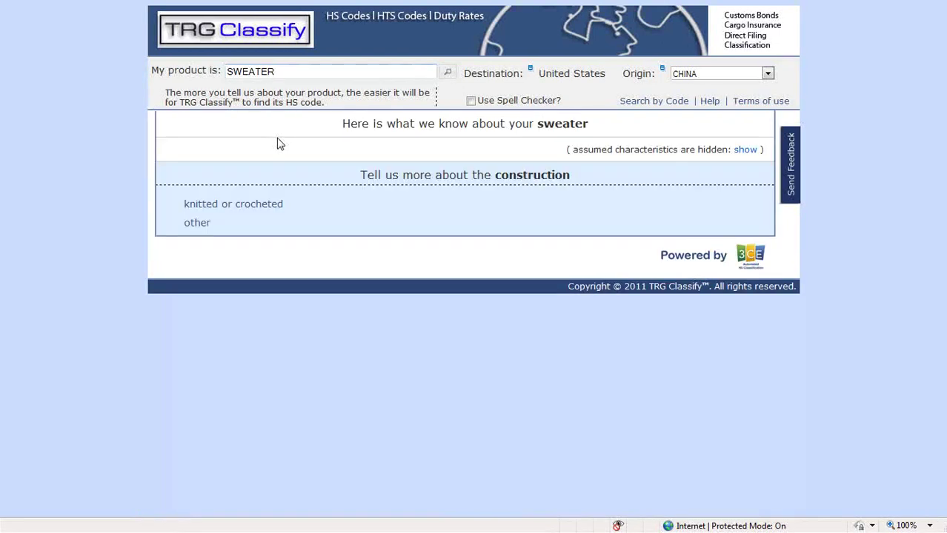
left_click(273, 210)
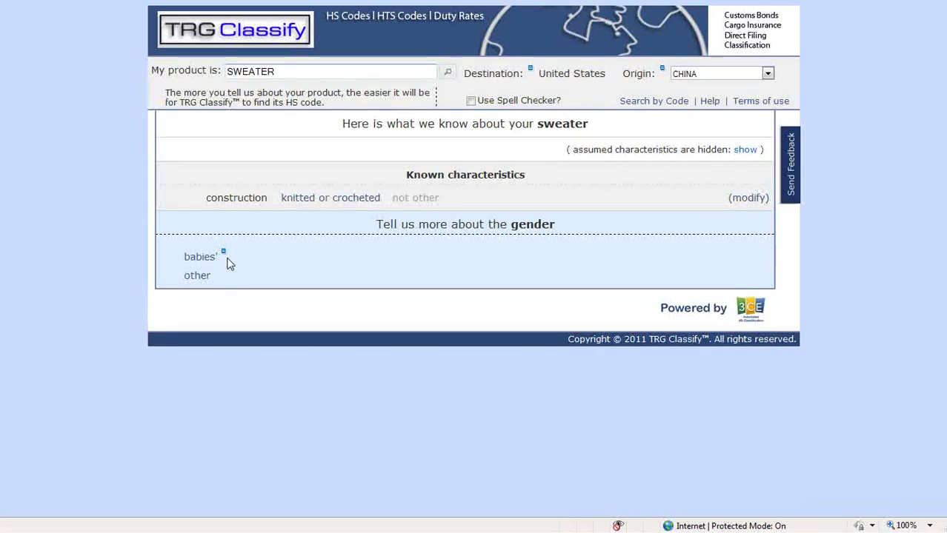
mouse_move(226, 256)
left_click(204, 280)
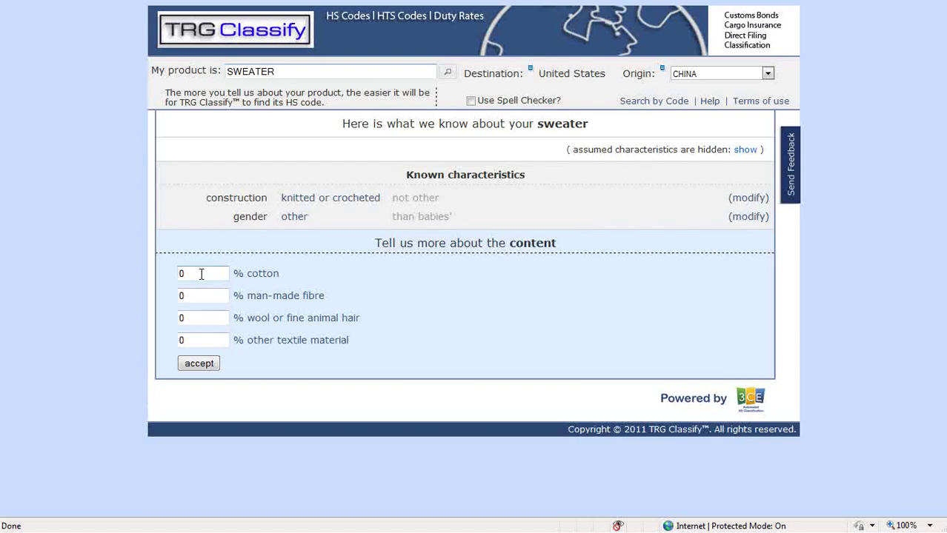
Submit the sweater's content as 75% wool or fine animal hair and 25% man-made fibre
left_click(206, 318)
key("BackSpace")
type("75")
left_click(187, 295)
key("BackSpace")
type("25")
left_click(206, 368)
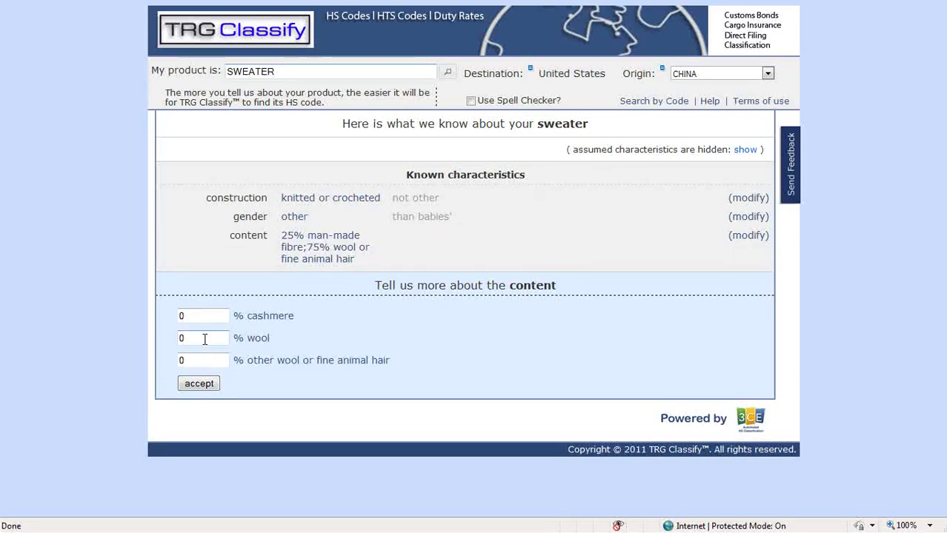
Submit the sweater's detailed wool and hair content as 50% wool and 25% cashmere
left_click(204, 339)
key("BackSpace")
type("50")
left_click(200, 319)
key("BackSpace")
type("25")
left_click(200, 387)
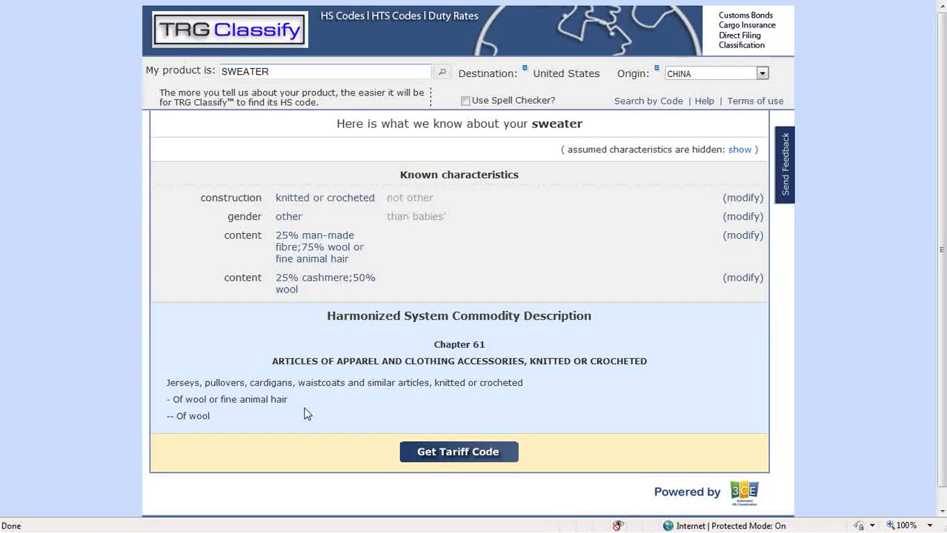
Get the sweater's tariff code, review the subheadings and duty rate in the schedule, and close it
left_click(442, 460)
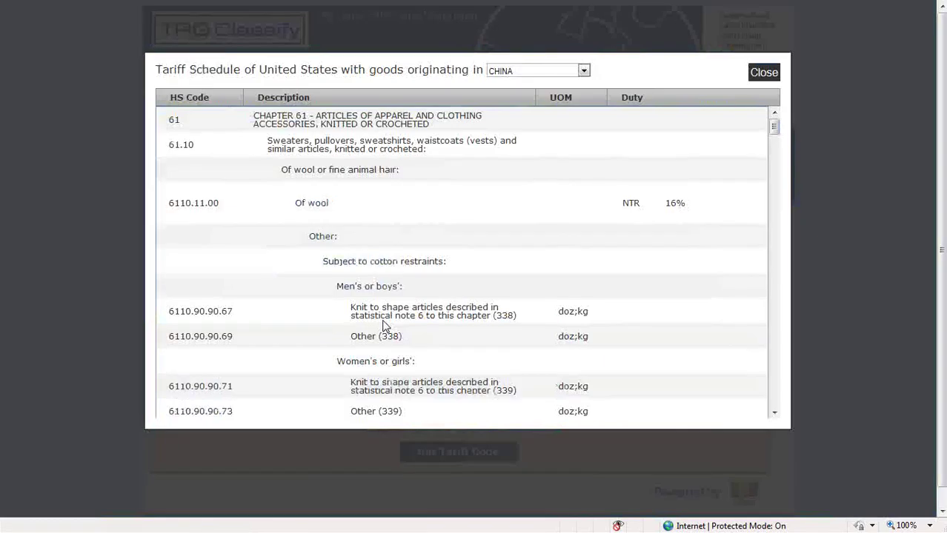
scroll(384, 326, "down", 5)
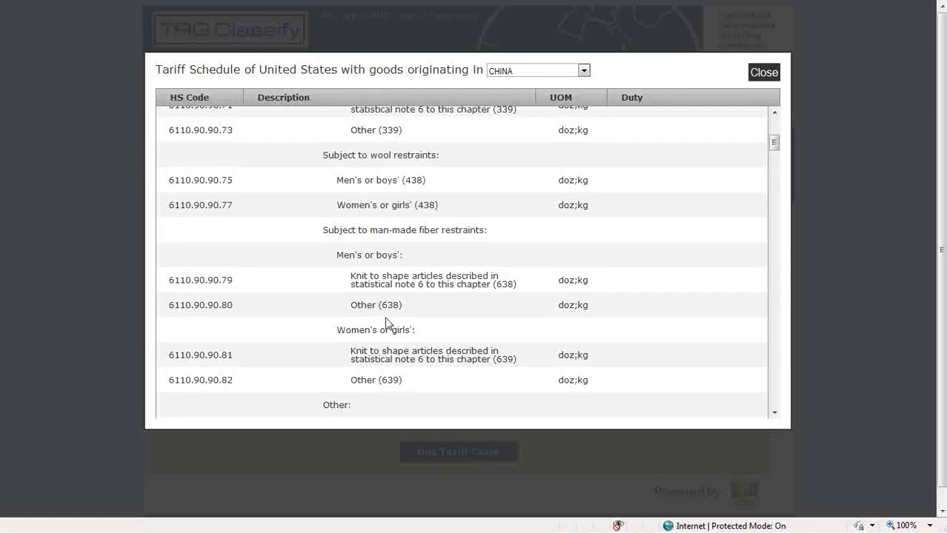
scroll(385, 323, "down", 1)
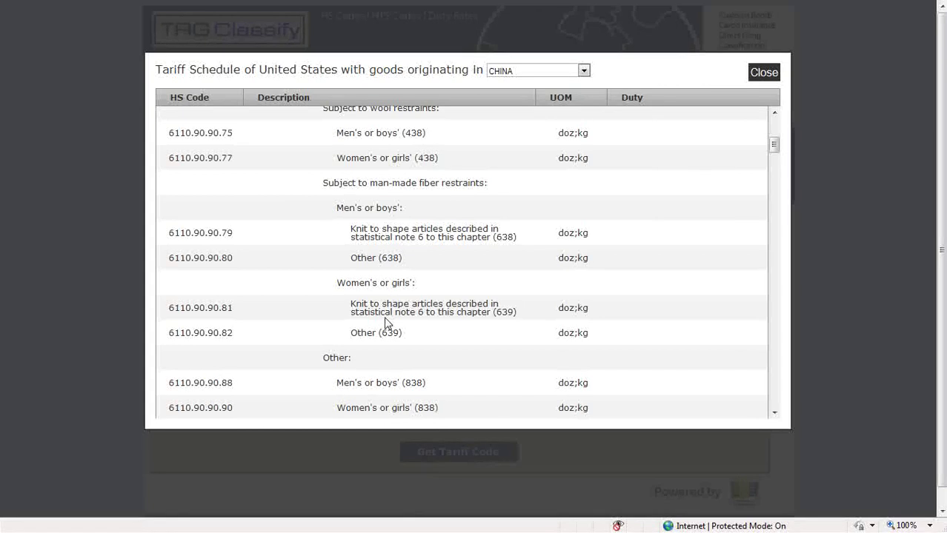
scroll(385, 323, "up", 4)
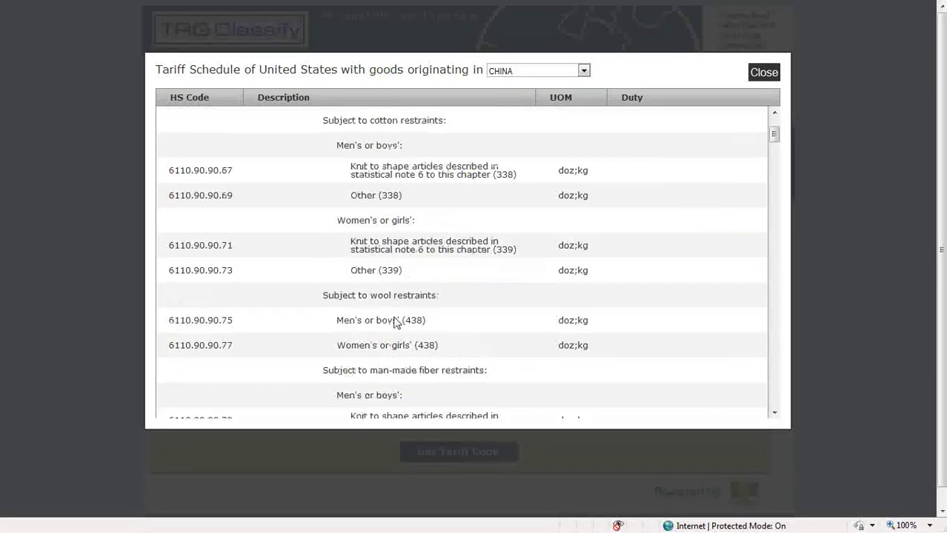
scroll(626, 267, "up", 3)
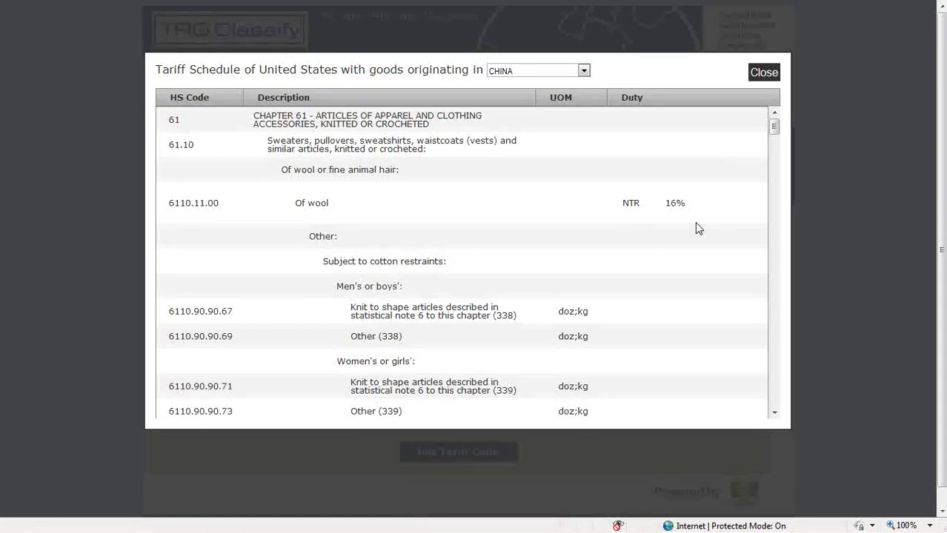
left_click(754, 78)
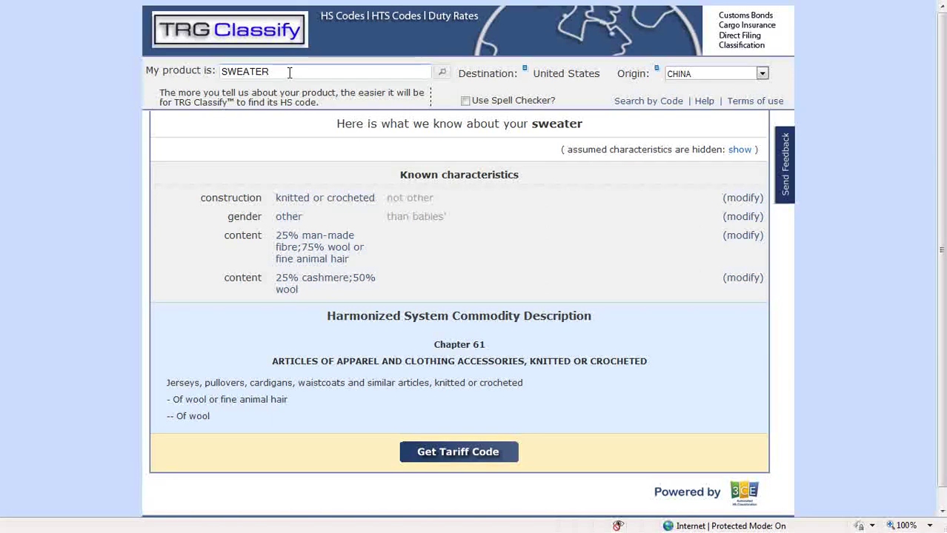
Classify the product RUBBER TIRES as new and for bus or truck use, and get its tariff code
left_click_drag(287, 74, 214, 71)
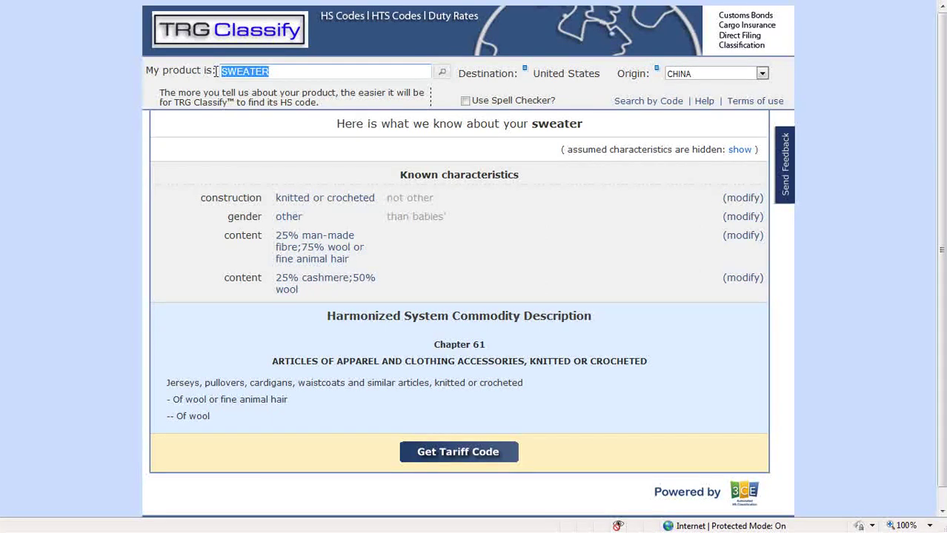
type("R")
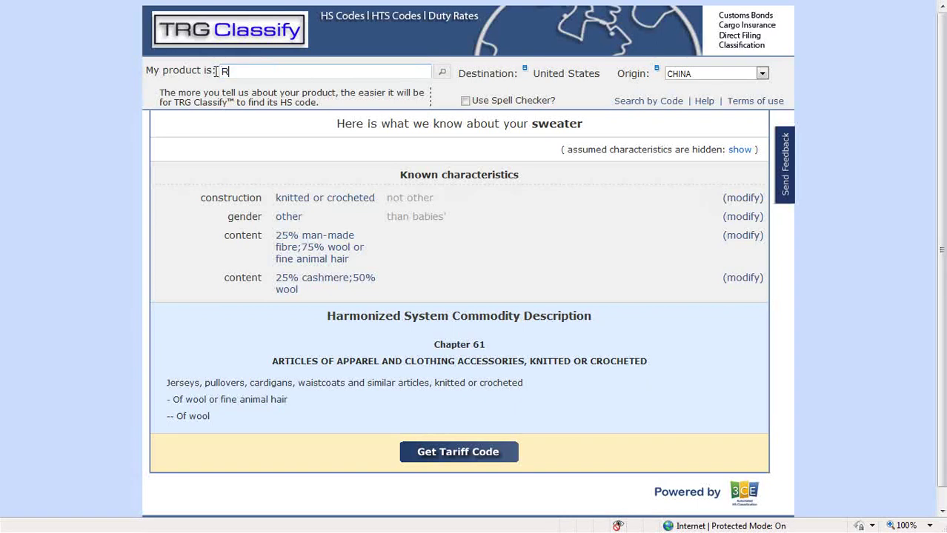
type("UBBER TIRES")
key("Return")
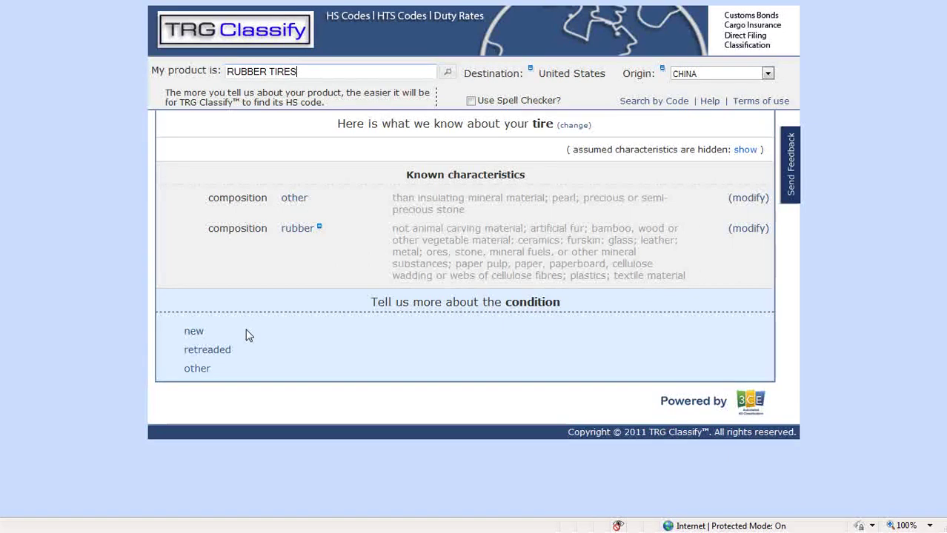
left_click(195, 332)
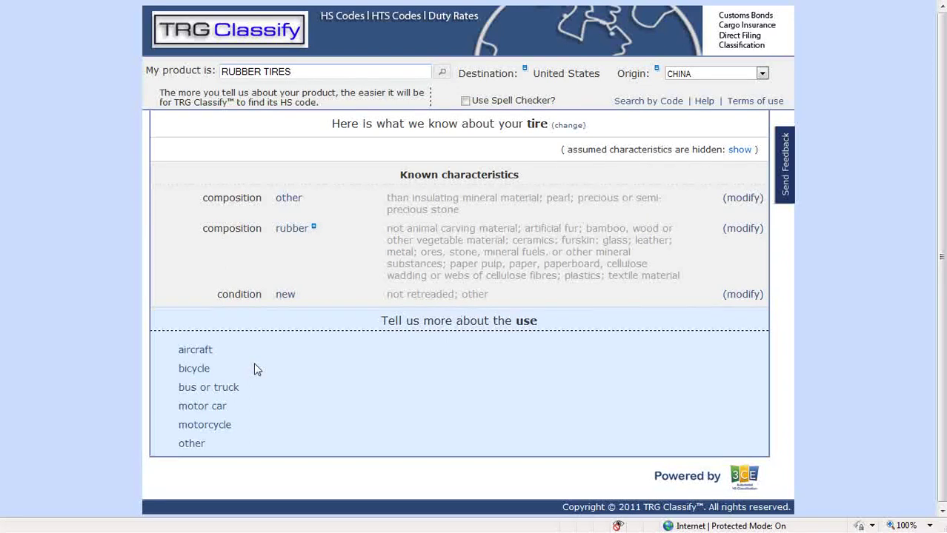
left_click(226, 389)
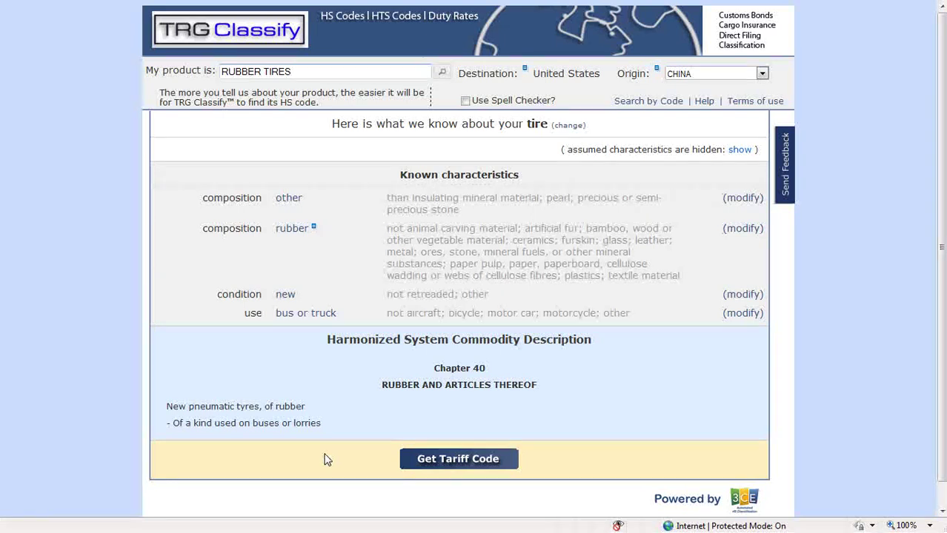
left_click(420, 460)
Classify the product JACK as simple lifting and handling equipment, model "other", hydraulic power source, and check its tariff code and duty
left_click_drag(308, 75, 216, 72)
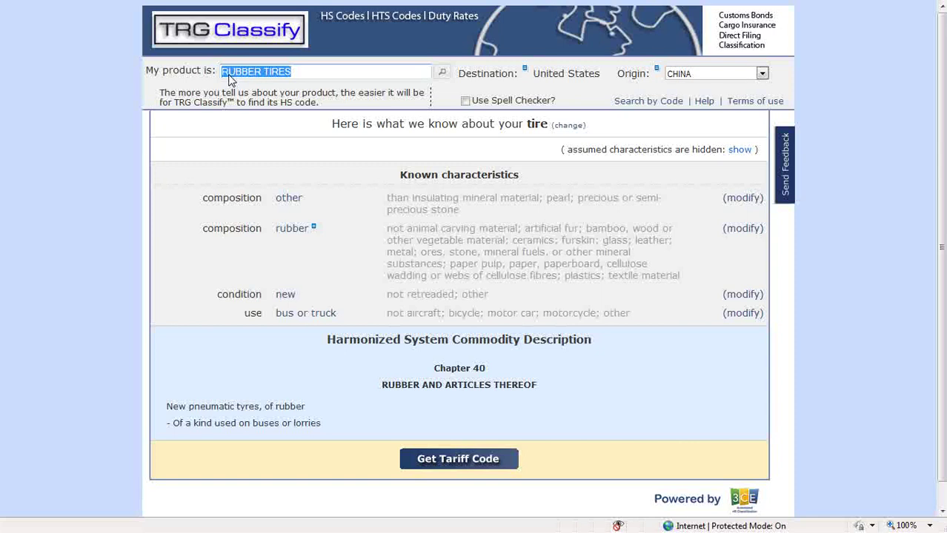
type("JACK")
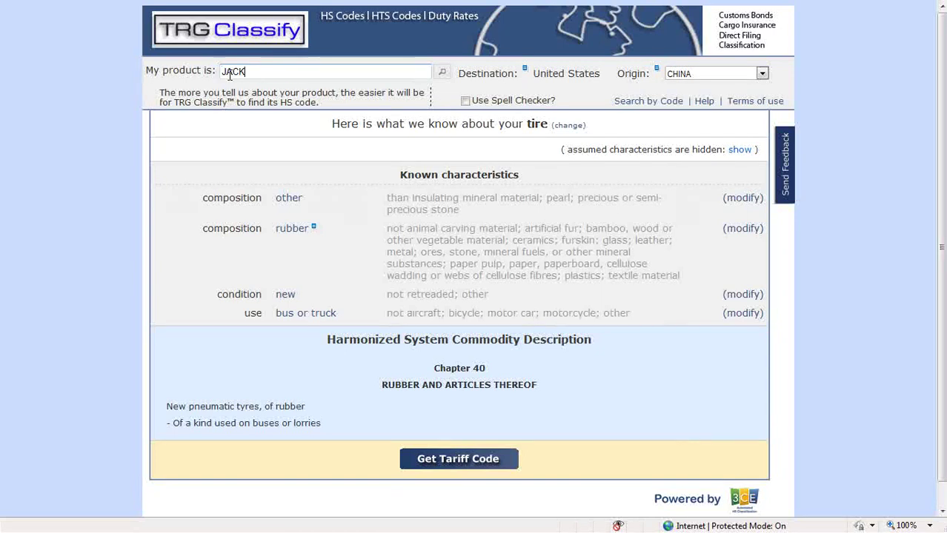
key("Return")
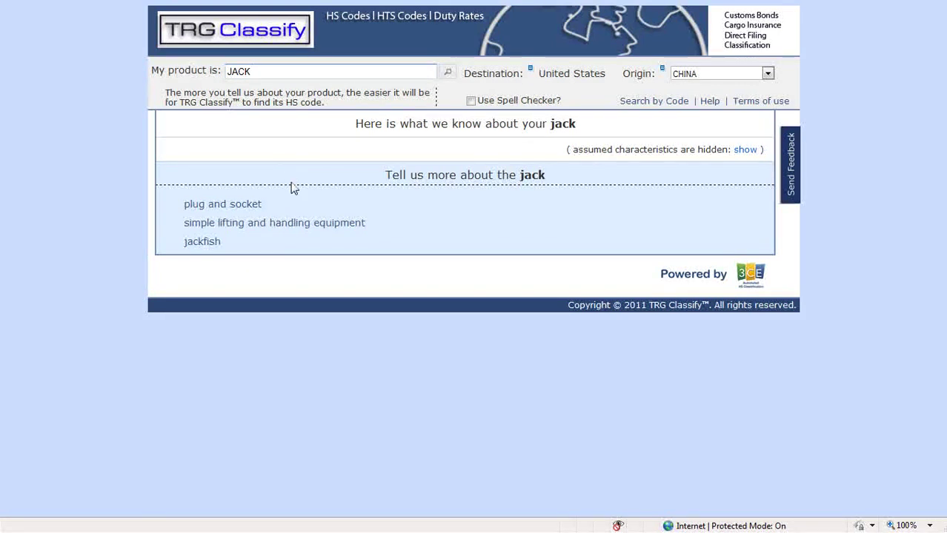
left_click(276, 227)
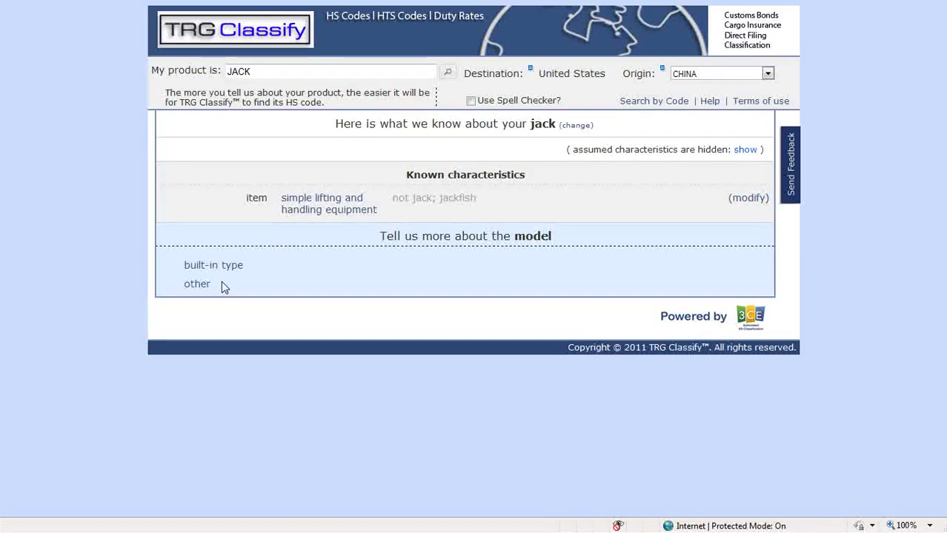
left_click(202, 286)
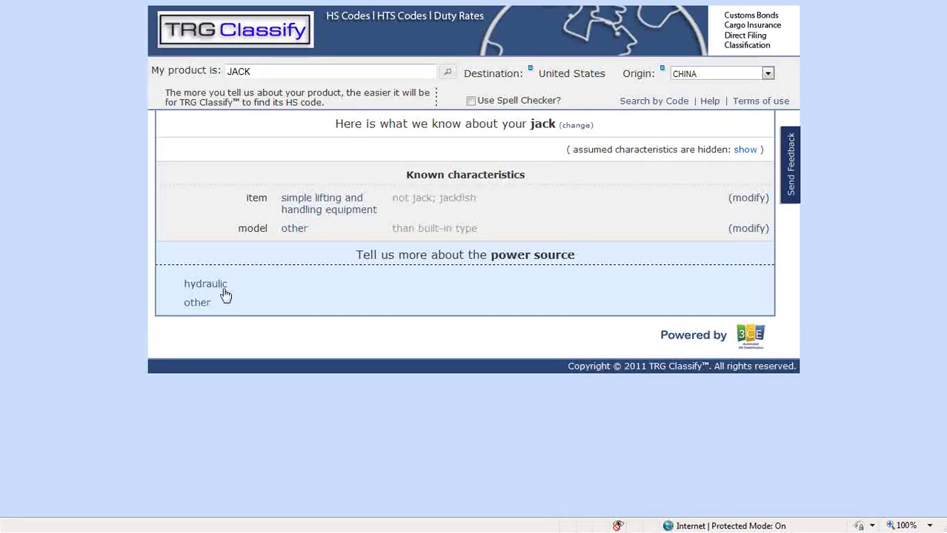
left_click(217, 288)
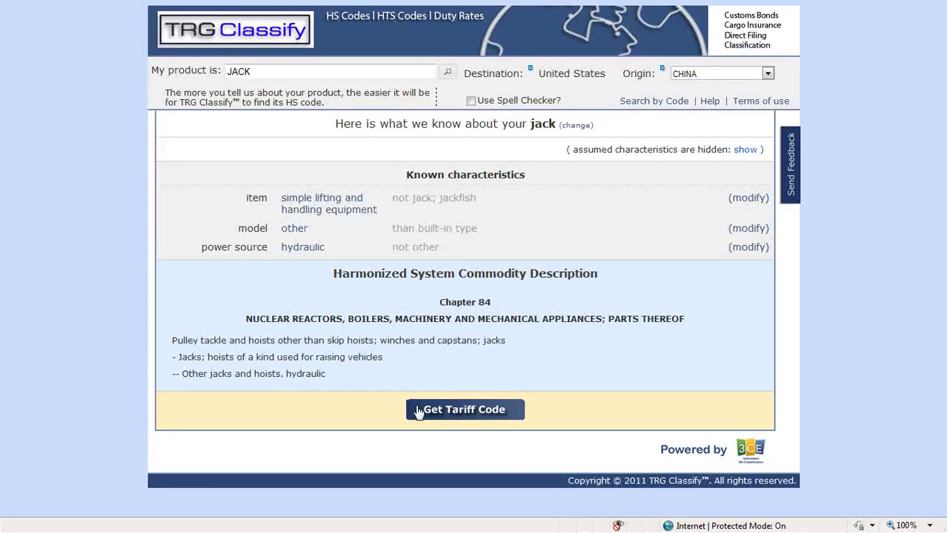
left_click(418, 410)
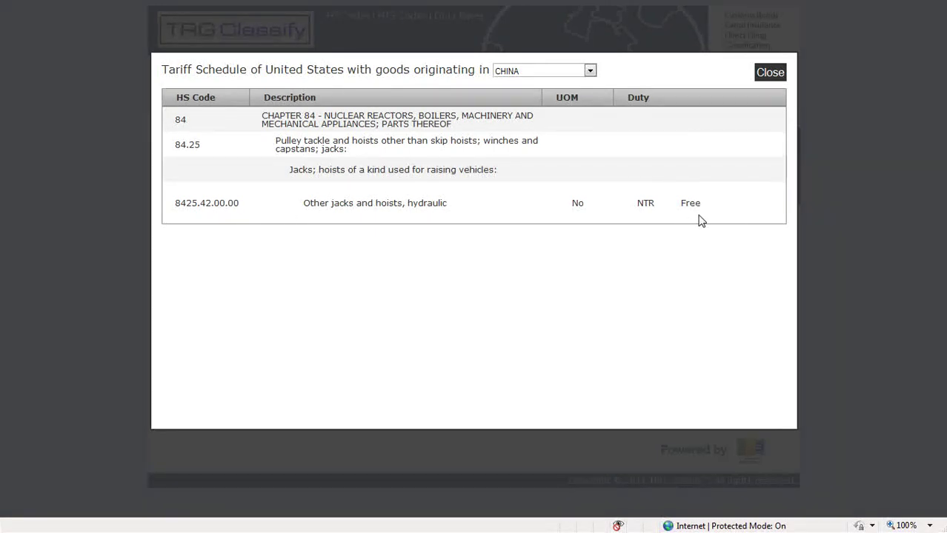
left_click(769, 74)
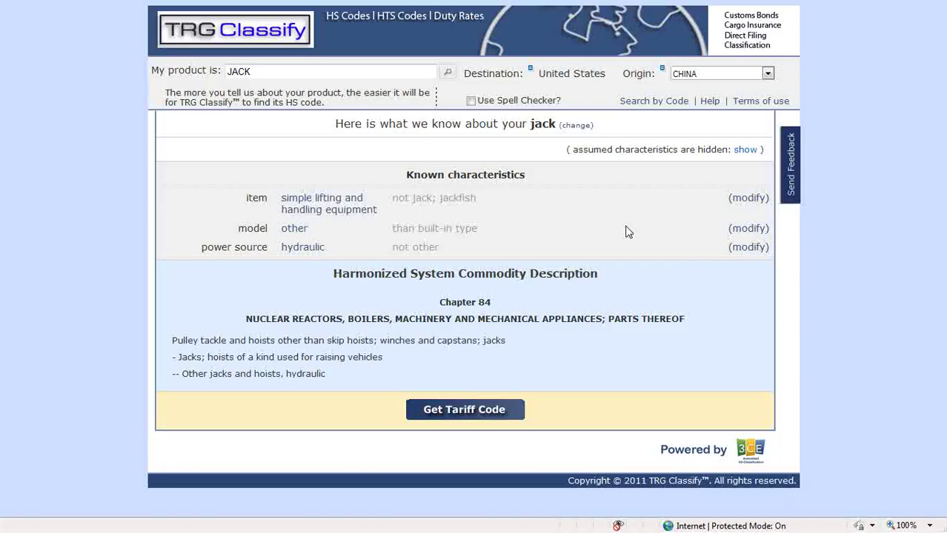